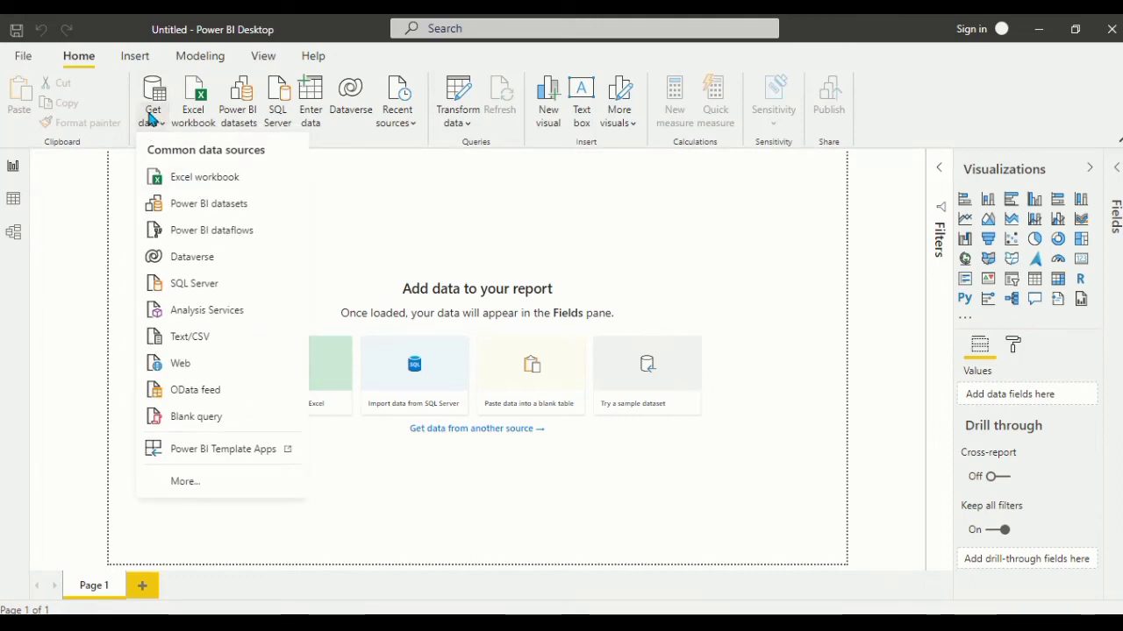
Preview the Life Expectancy Data CSV from the Expectancy analysis folder via Get data
click(197, 177)
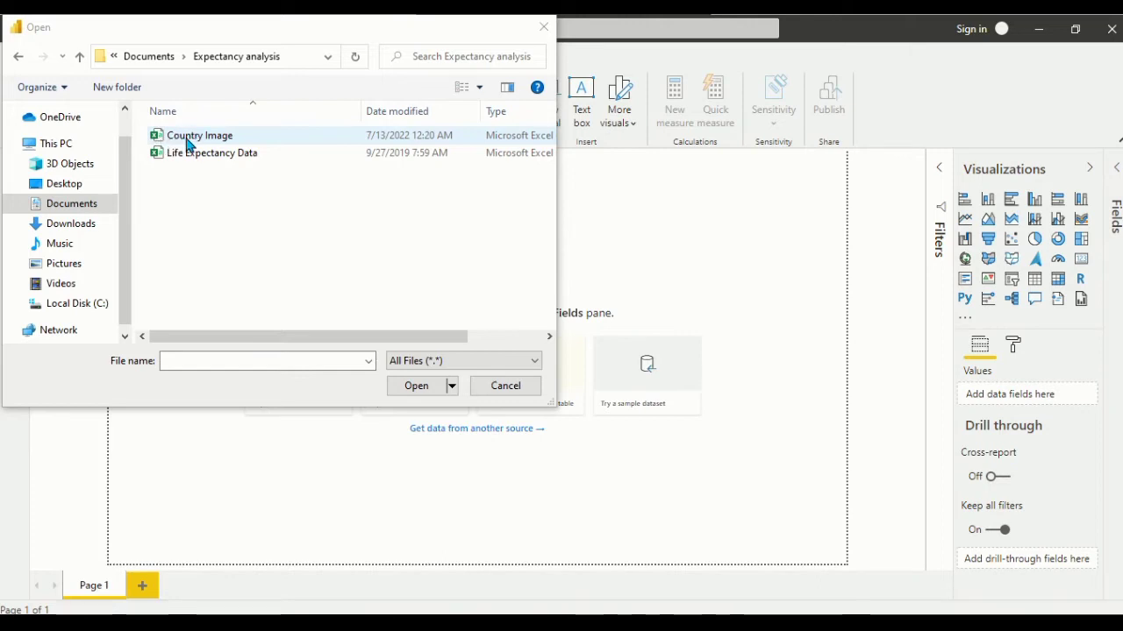
click(189, 155)
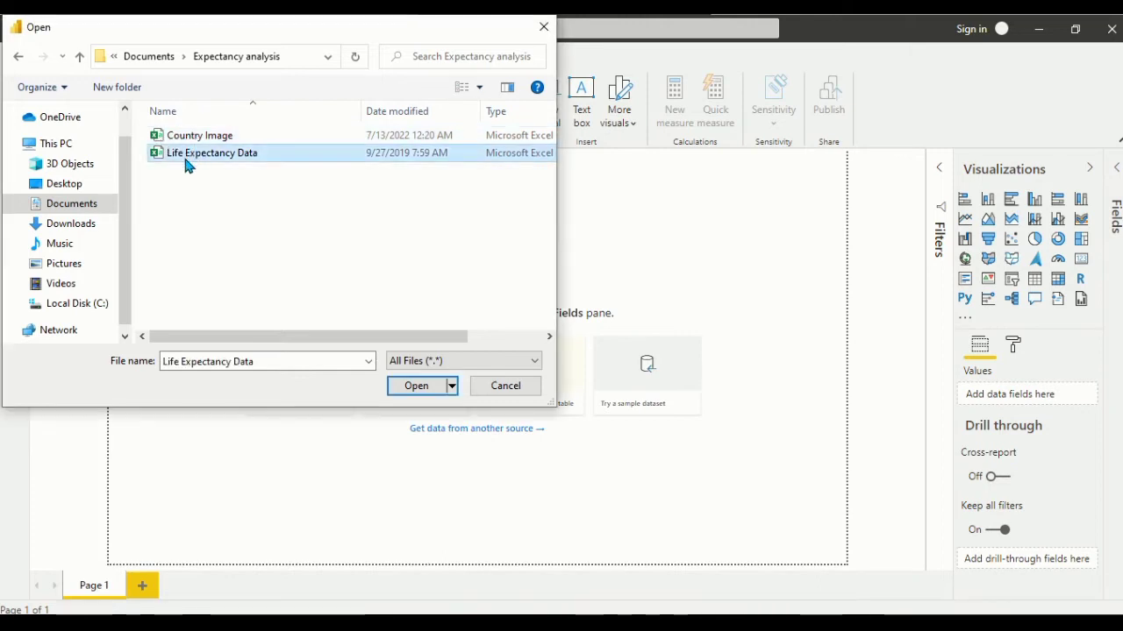
click(412, 387)
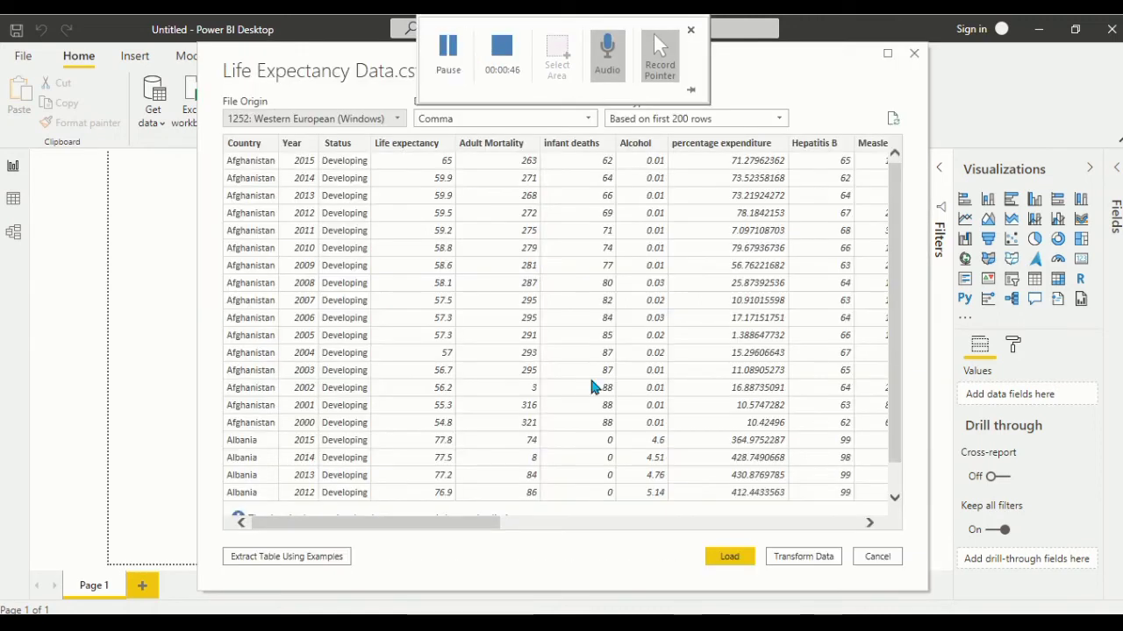
Open the data in Power Query Editor and add the Country Image workbook as a second query
click(800, 561)
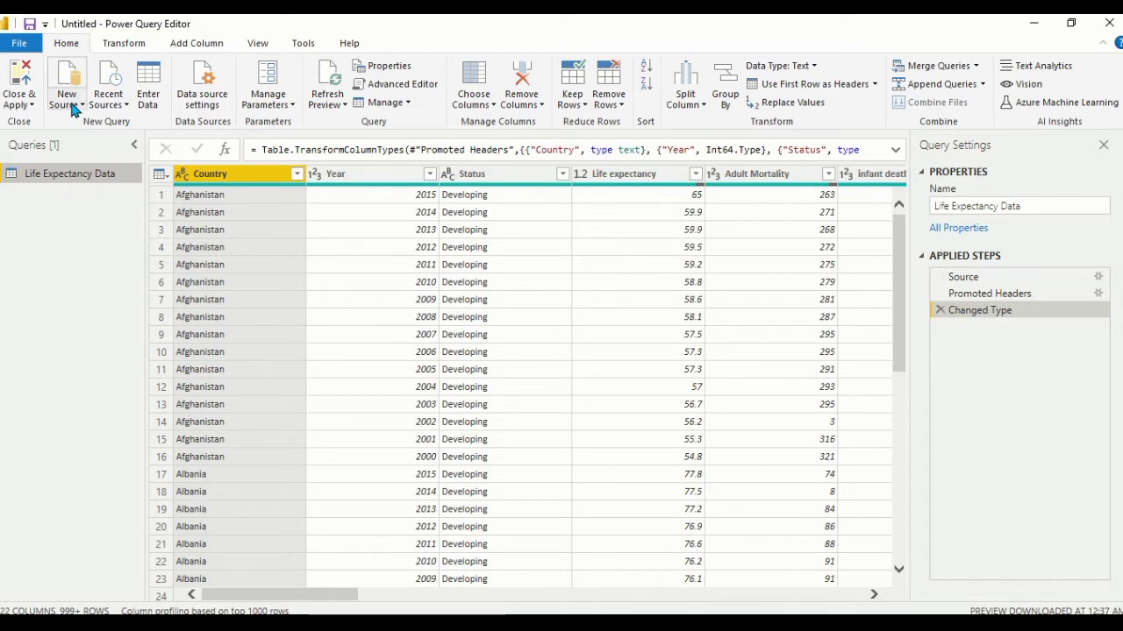
click(74, 107)
click(78, 145)
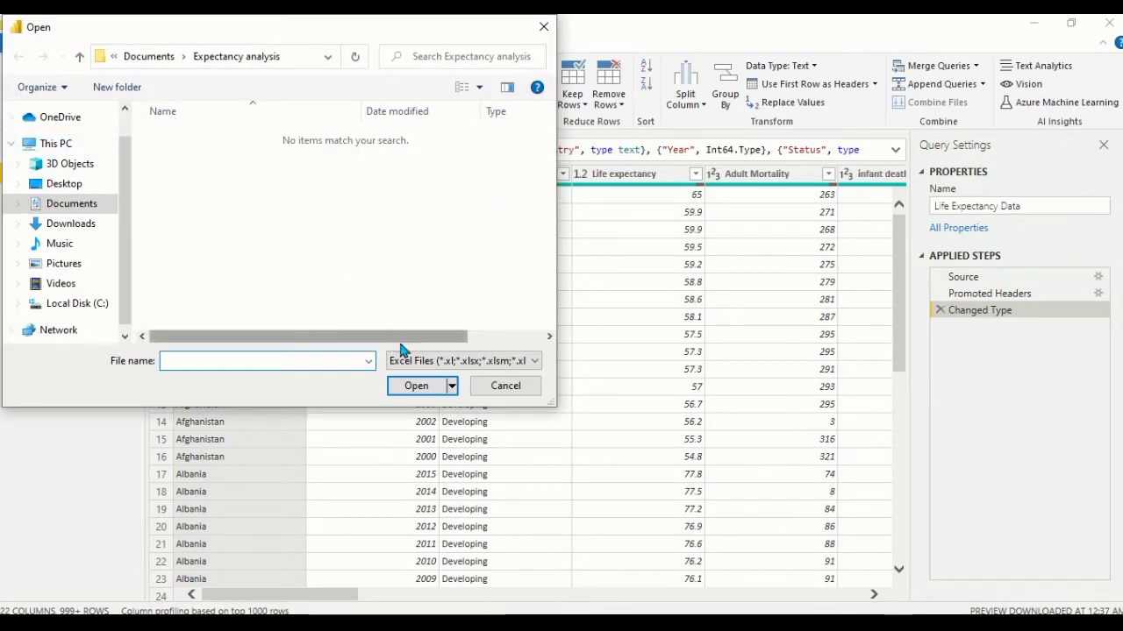
click(403, 361)
click(406, 391)
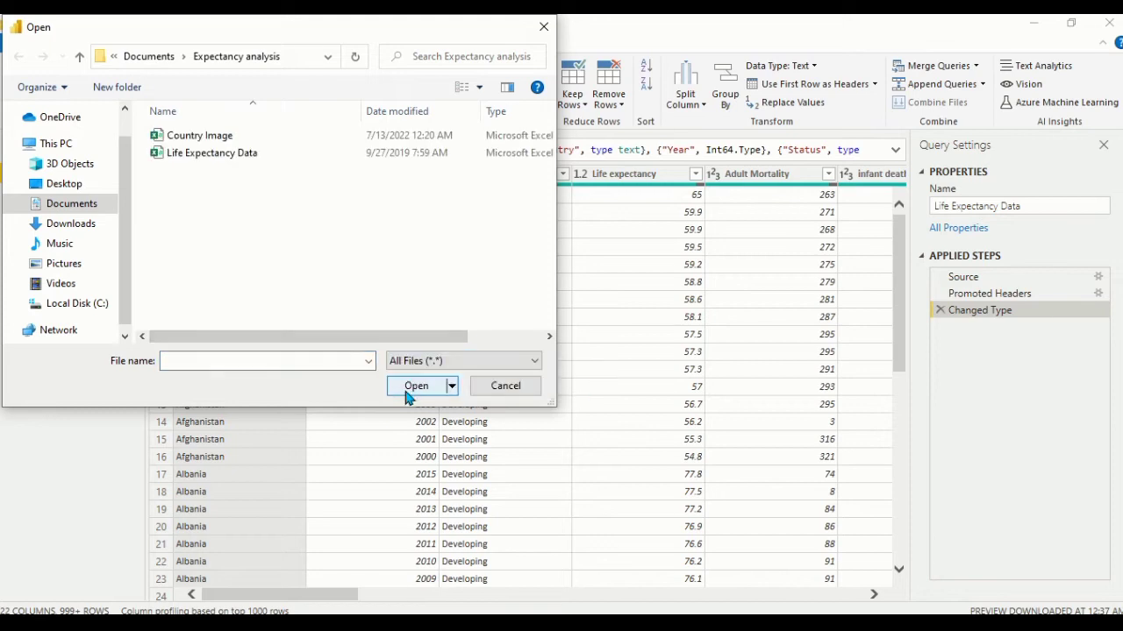
click(199, 136)
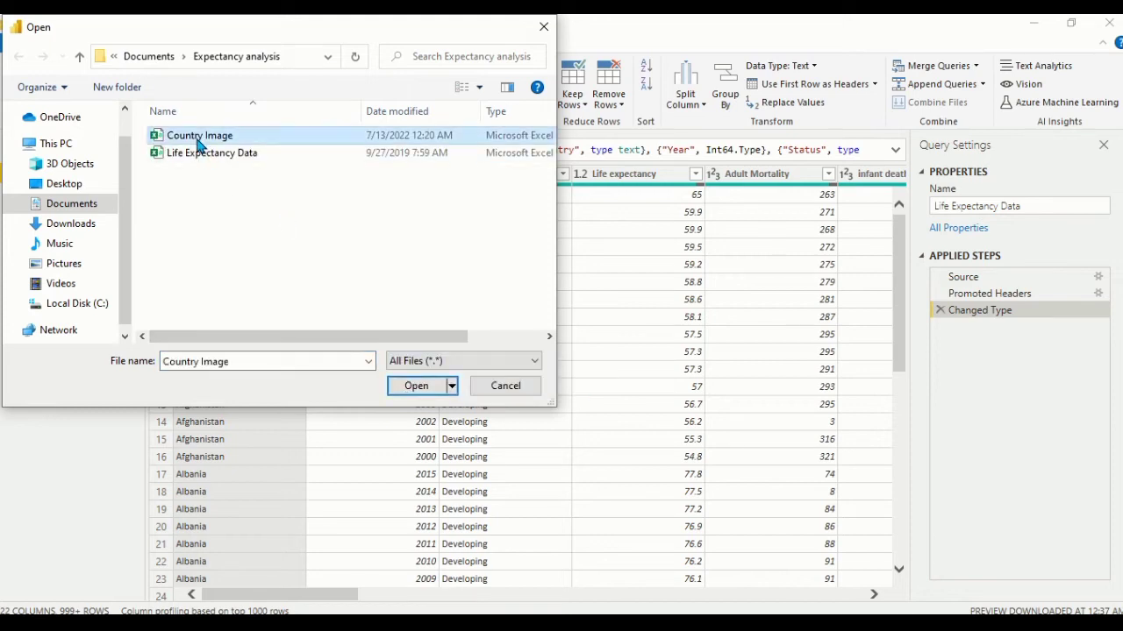
click(407, 387)
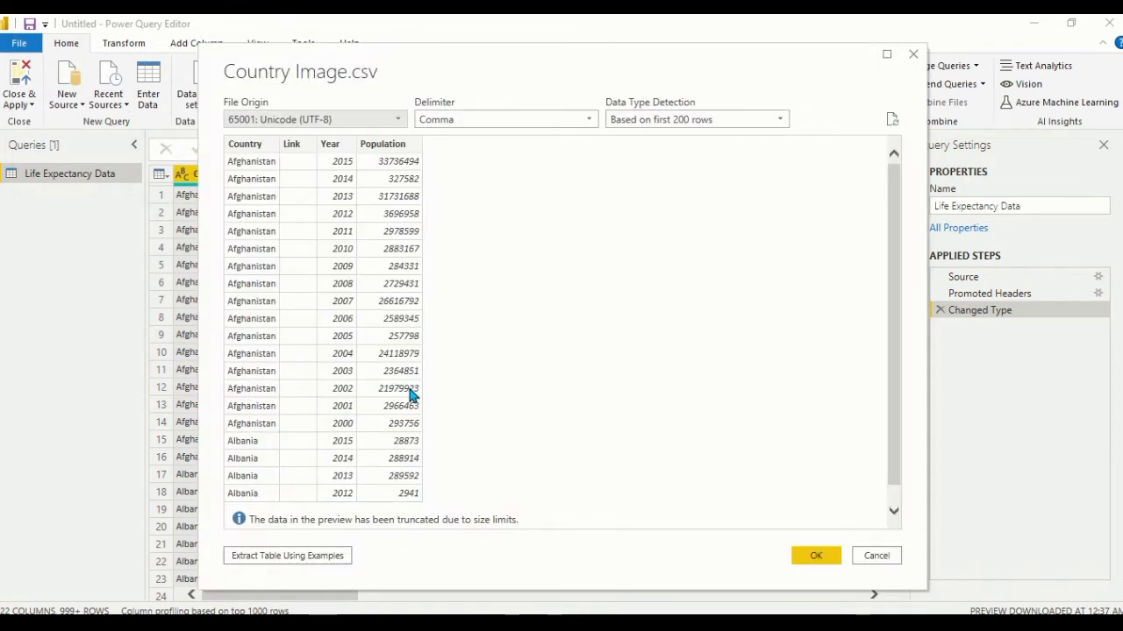
click(808, 555)
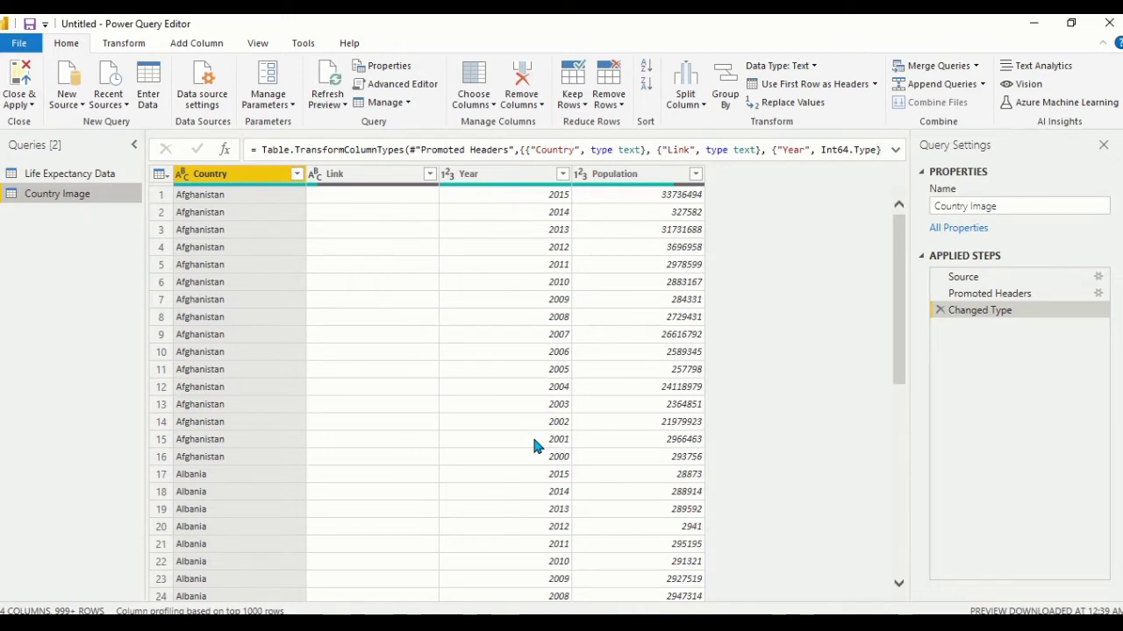
click(64, 178)
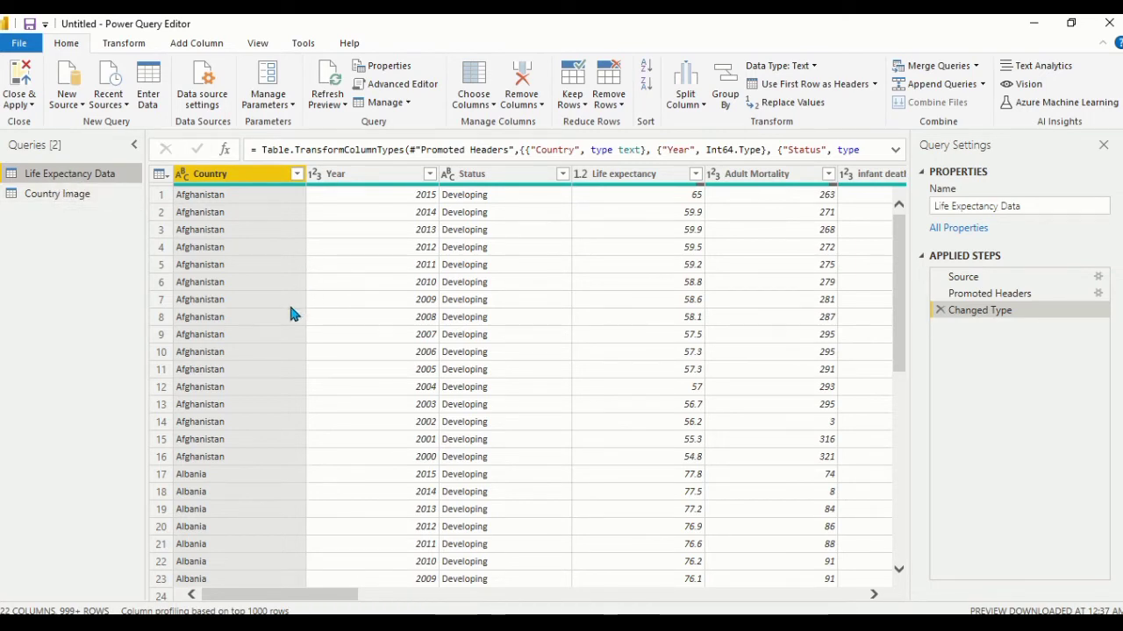
Duplicate the Life Expectancy Data query and rename the copy 'correlation'
right_click(78, 178)
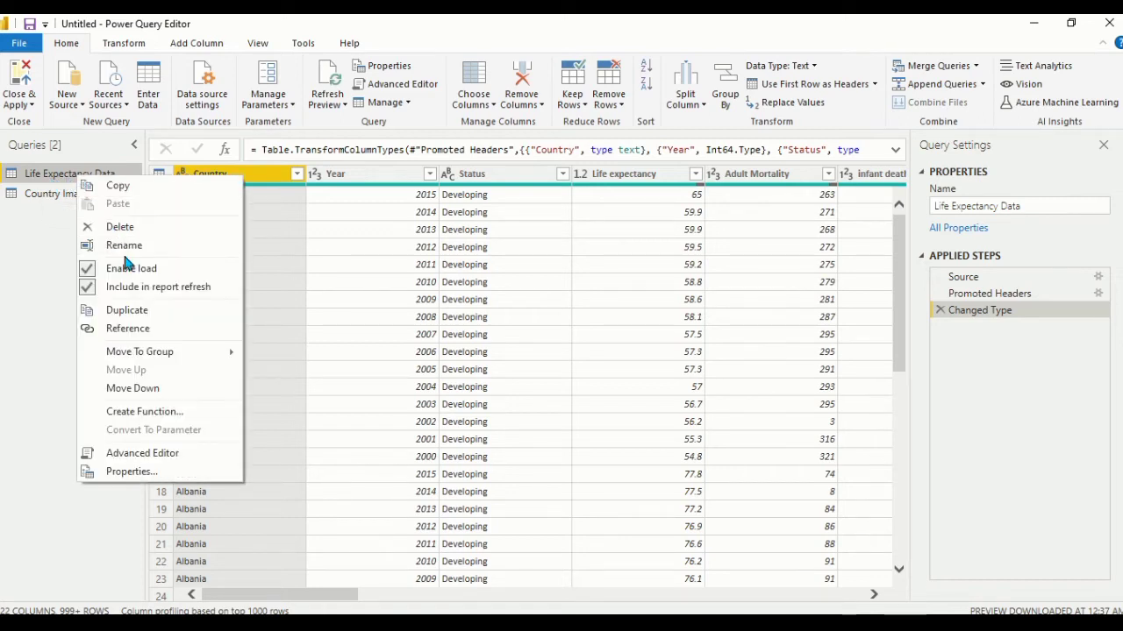
click(119, 311)
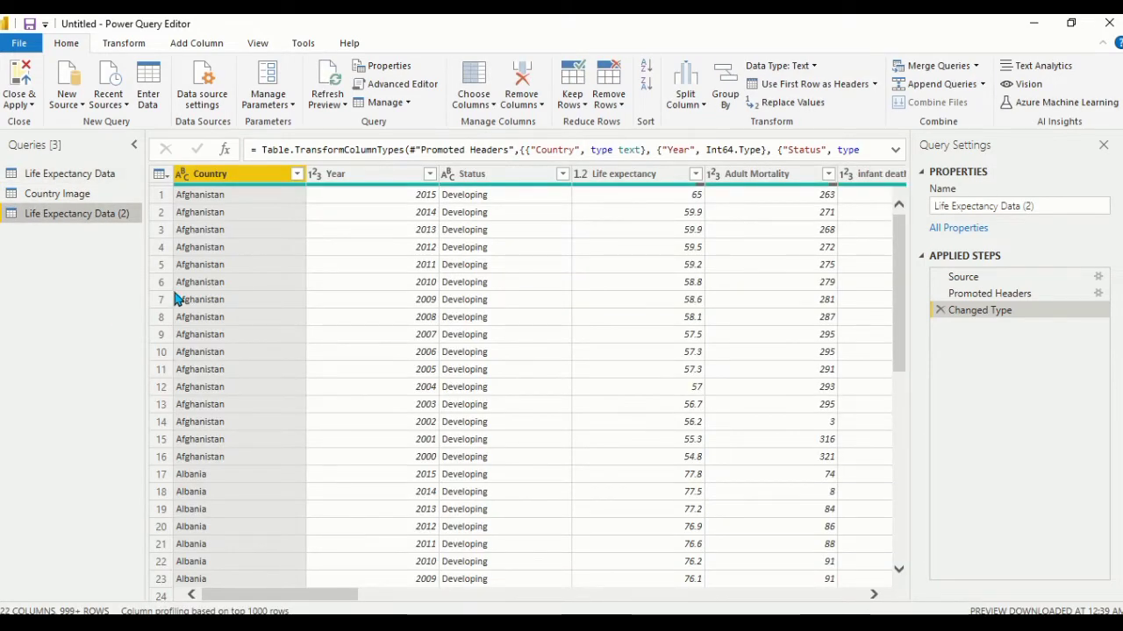
double_click(68, 212)
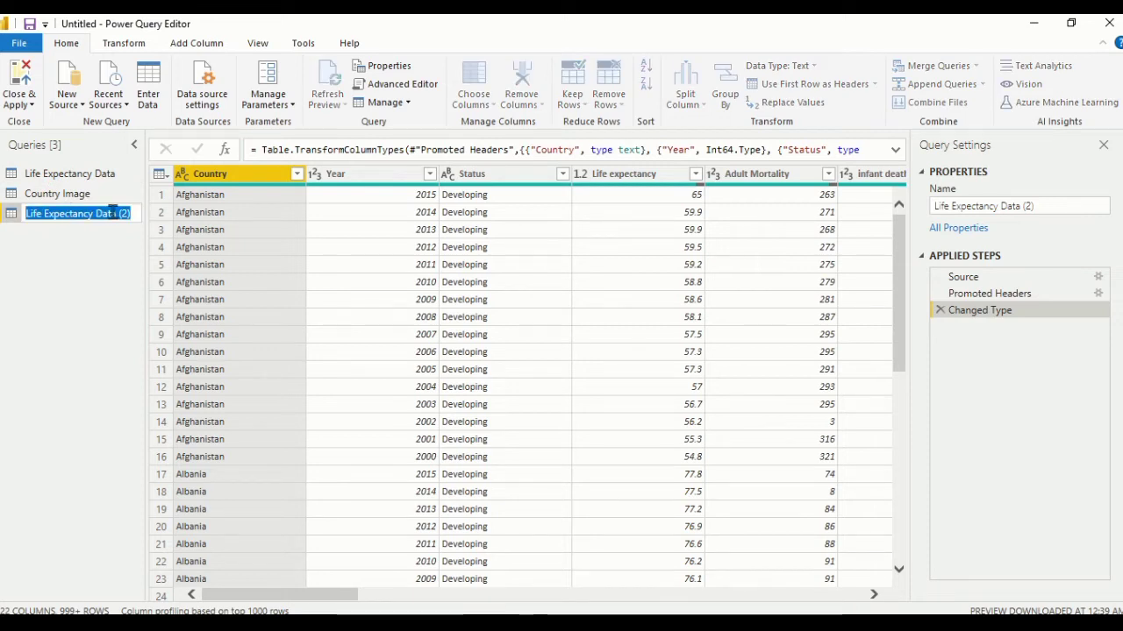
text(correlation)
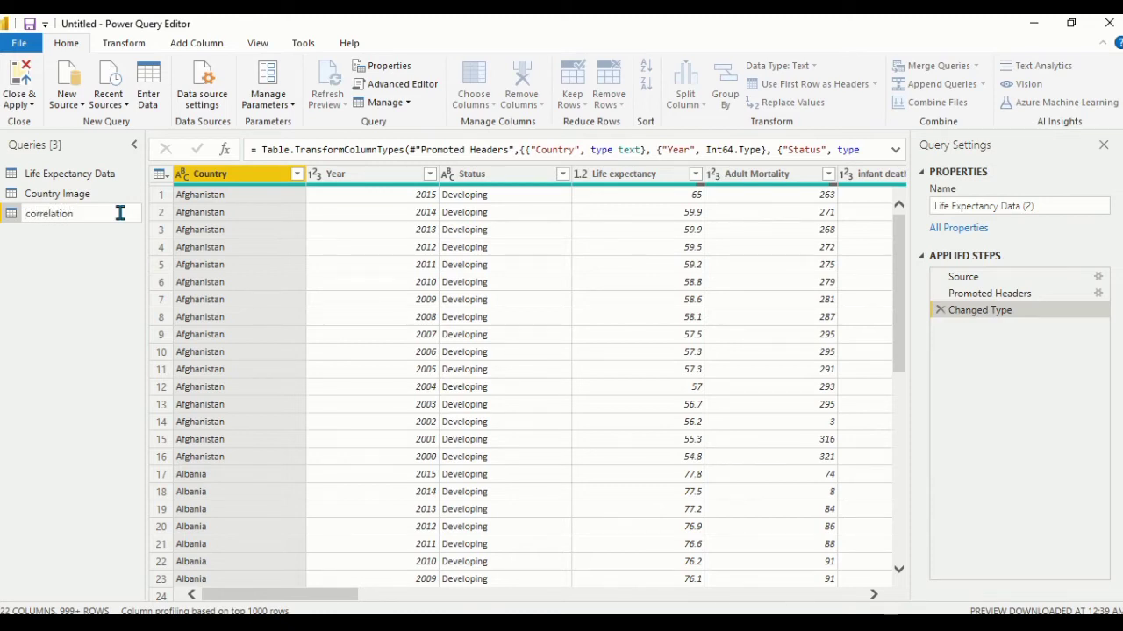
key(Return)
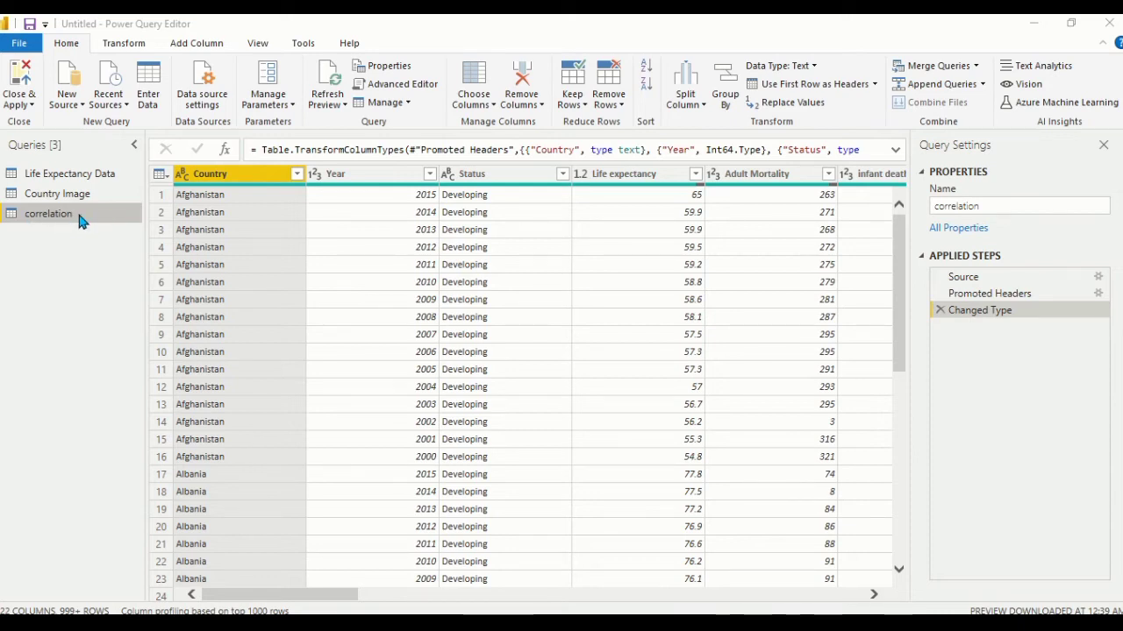
Add a Python script step containing correlations = dataset.corr() to the correlation query
click(125, 48)
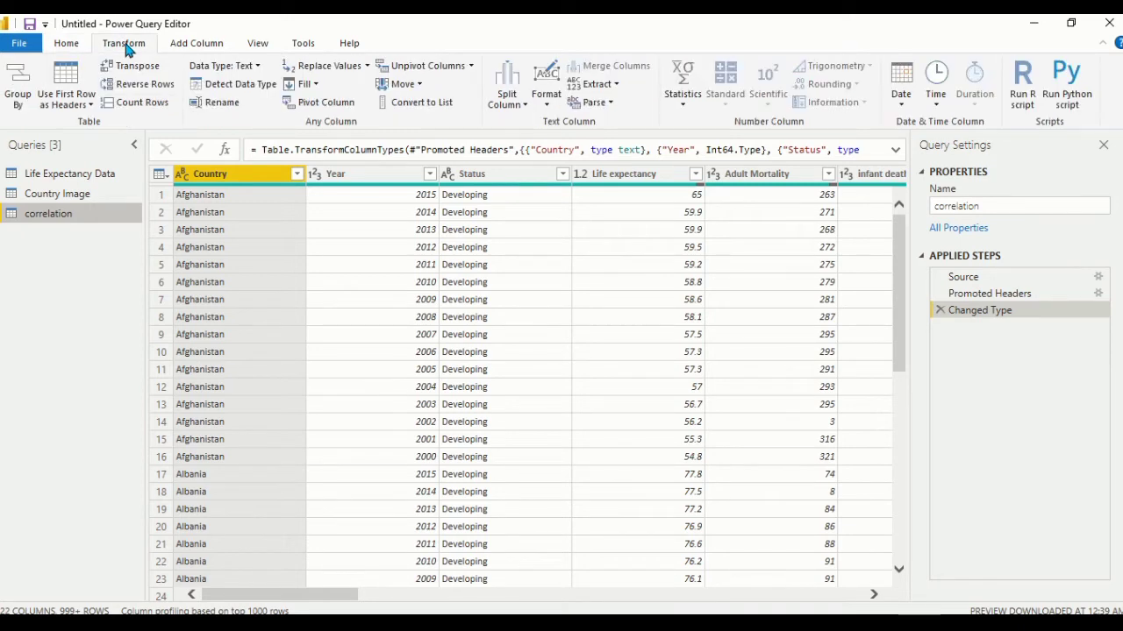
click(1069, 96)
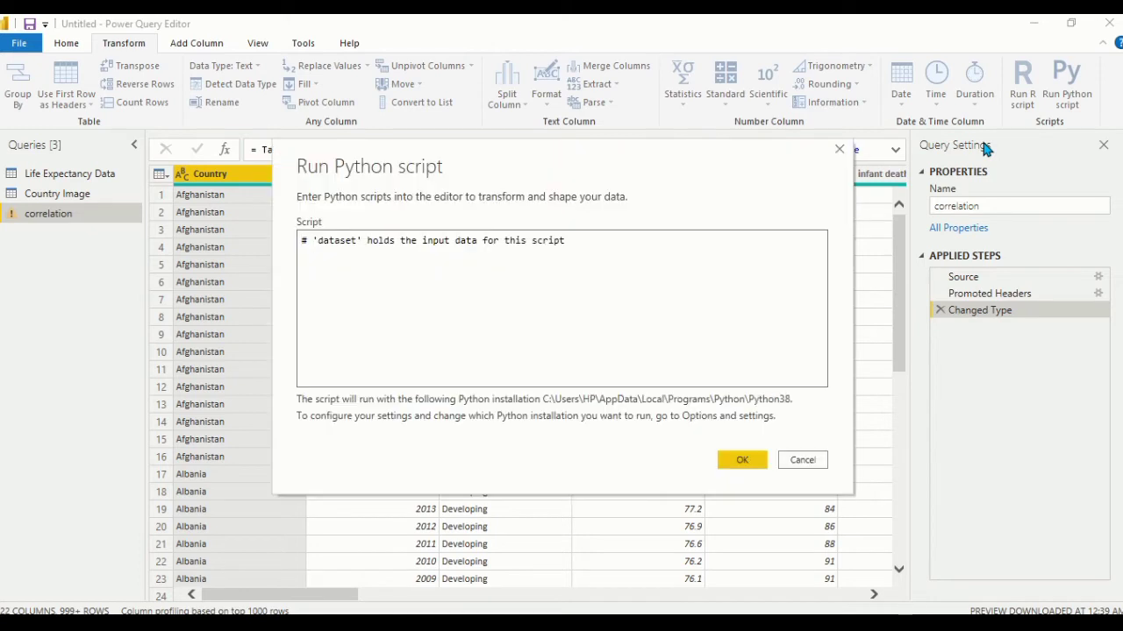
click(593, 246)
key(Return)
text(correlations = dataset)
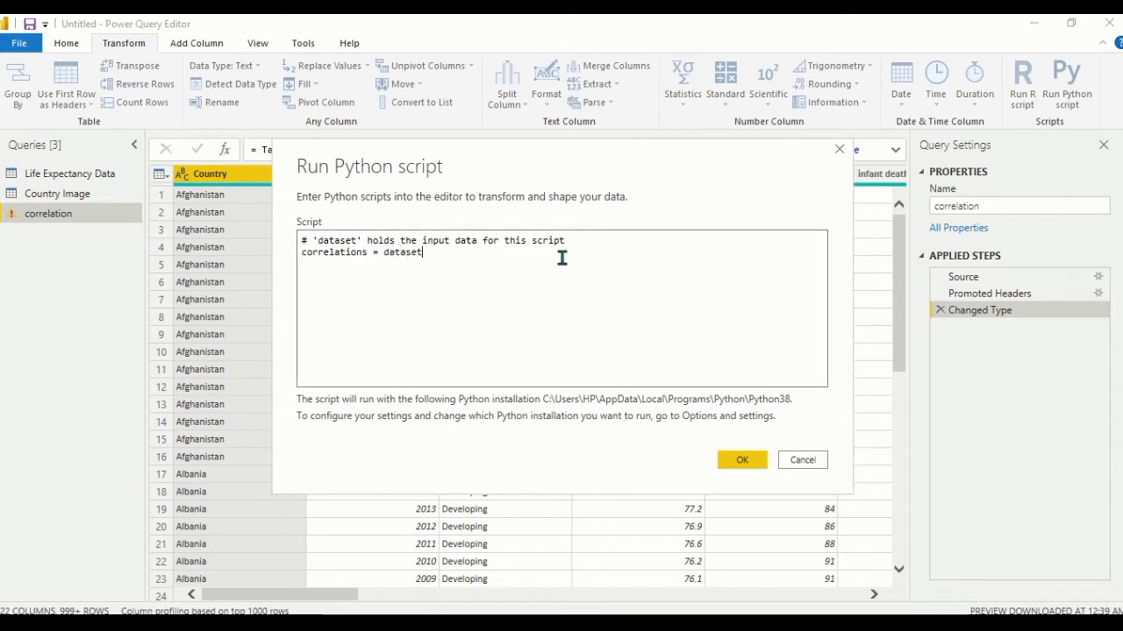
text(.cor)
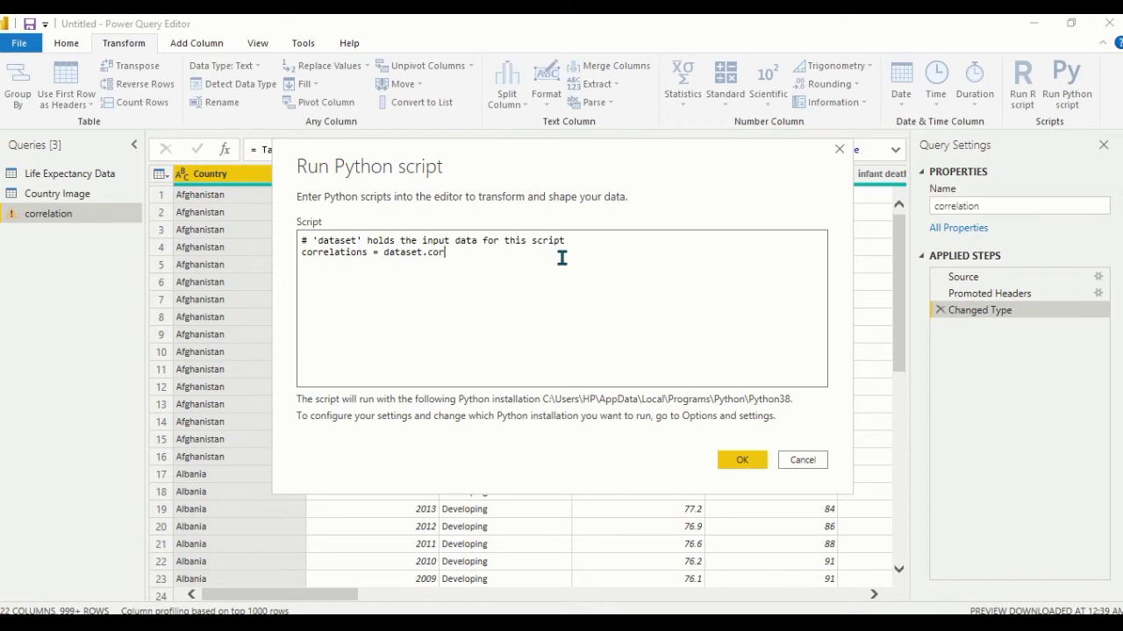
text())
key(Return)
Add correlation = correlation.reset_index() to the script and fix the stray character in the correlation line
text(tions)
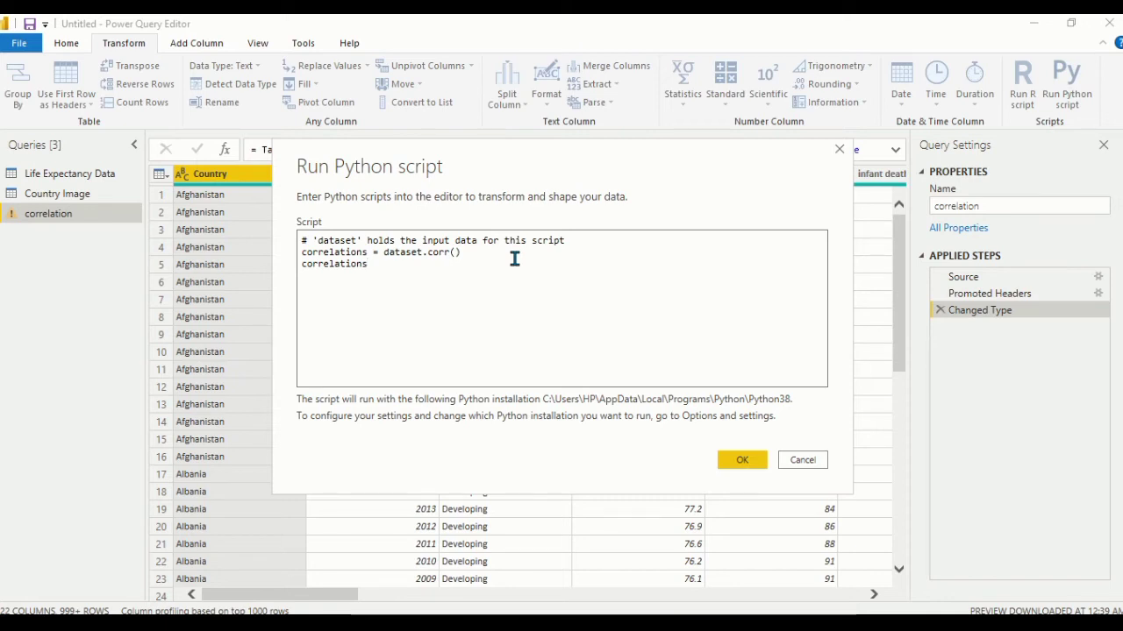
click(368, 252)
key(BackSpace)
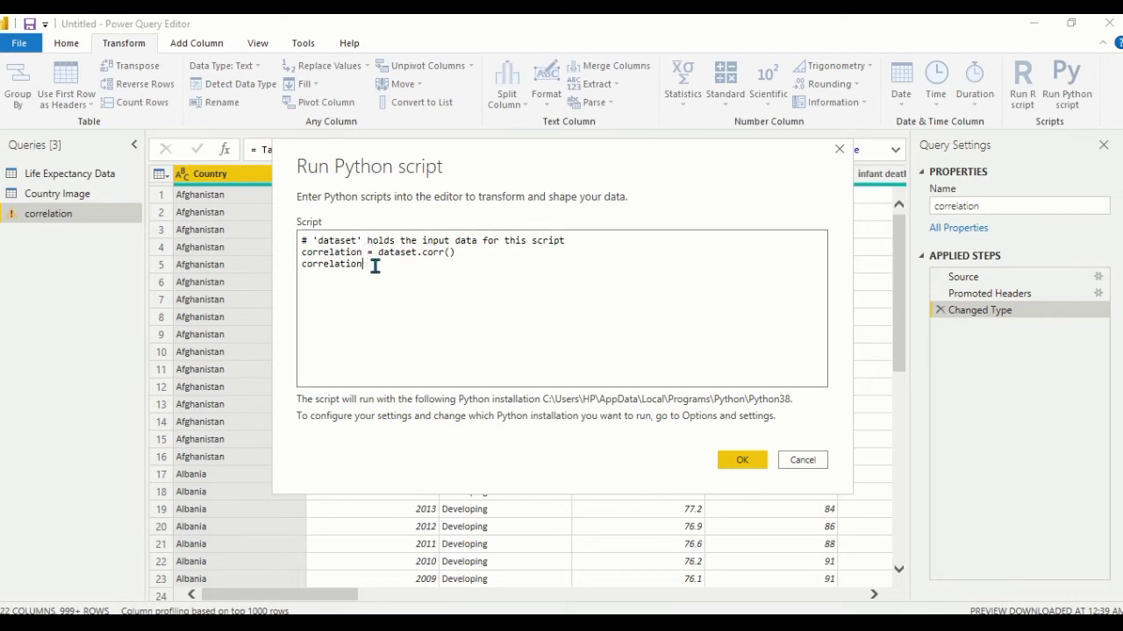
text( = correl)
text(at)
text(est)
text(()
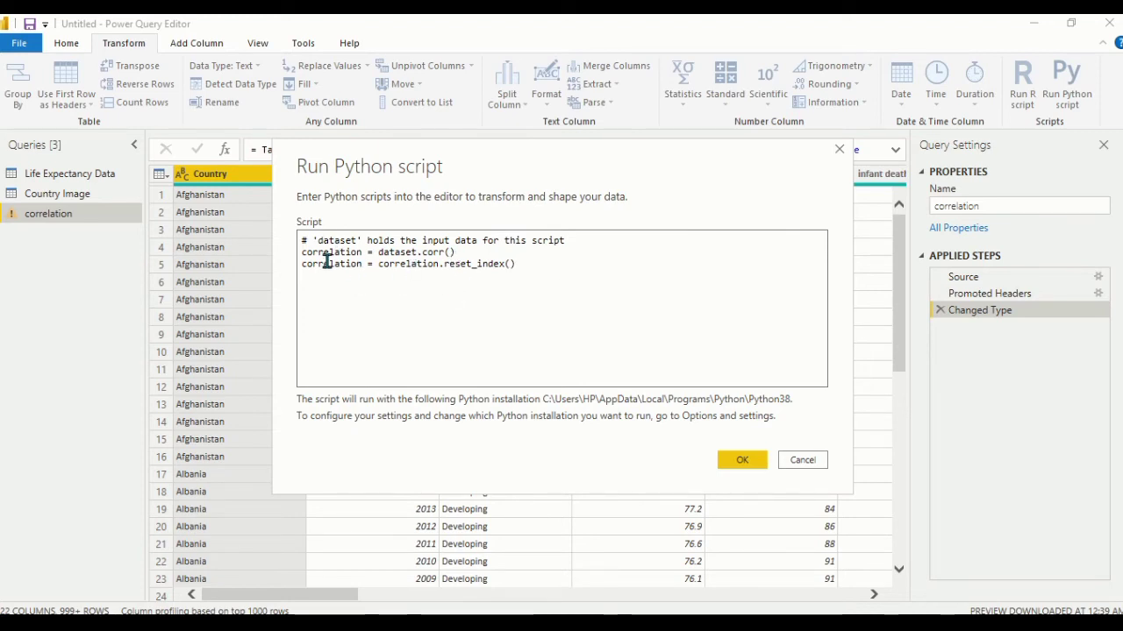
Run the Python script, setting the file to ignore privacy level checks
click(744, 462)
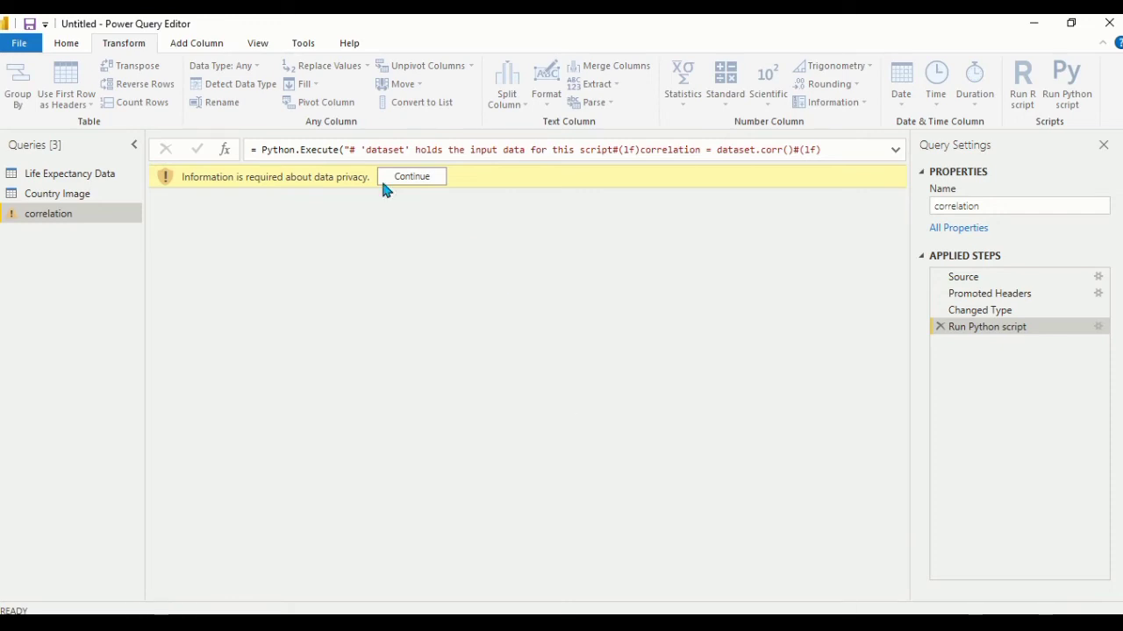
click(409, 180)
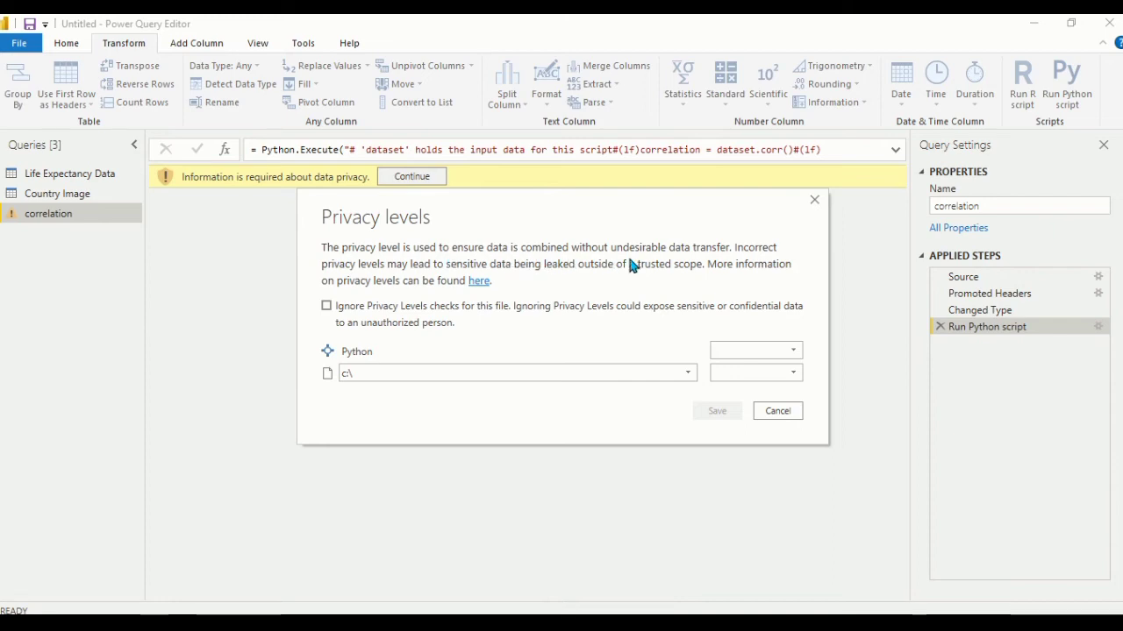
click(330, 307)
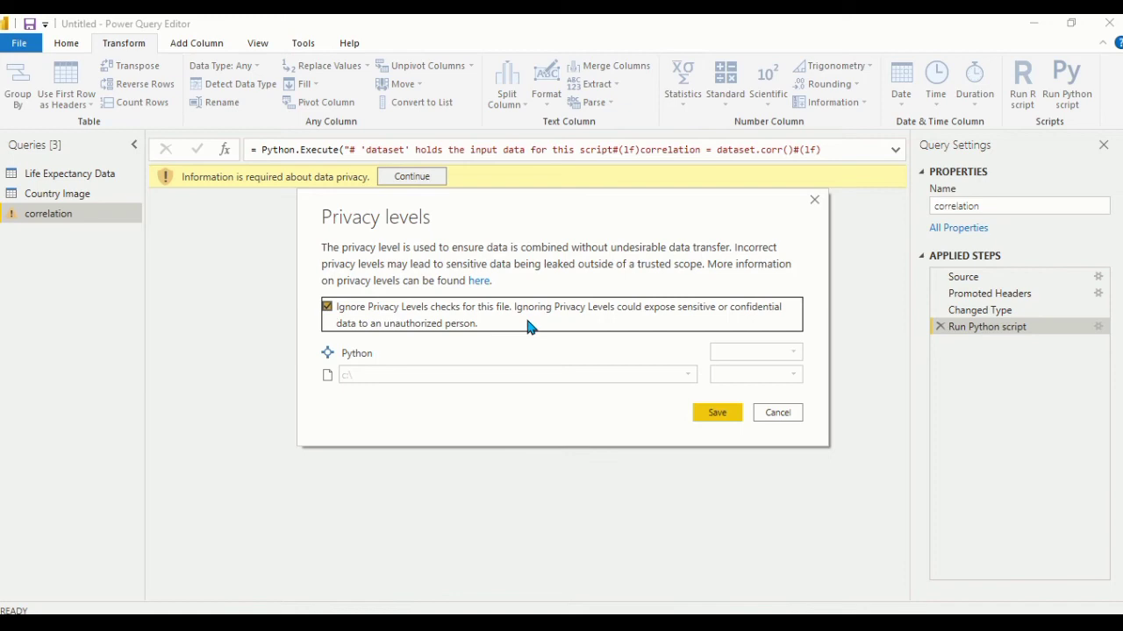
click(717, 413)
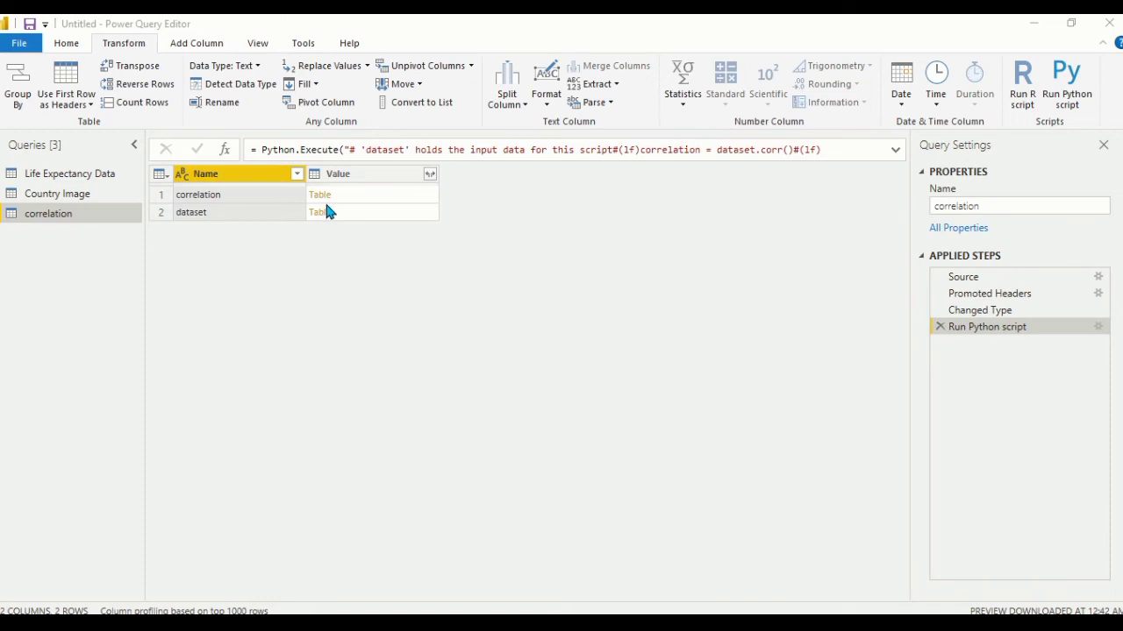
Drill into the correlation row's Table to show the 21-column correlation matrix
click(430, 175)
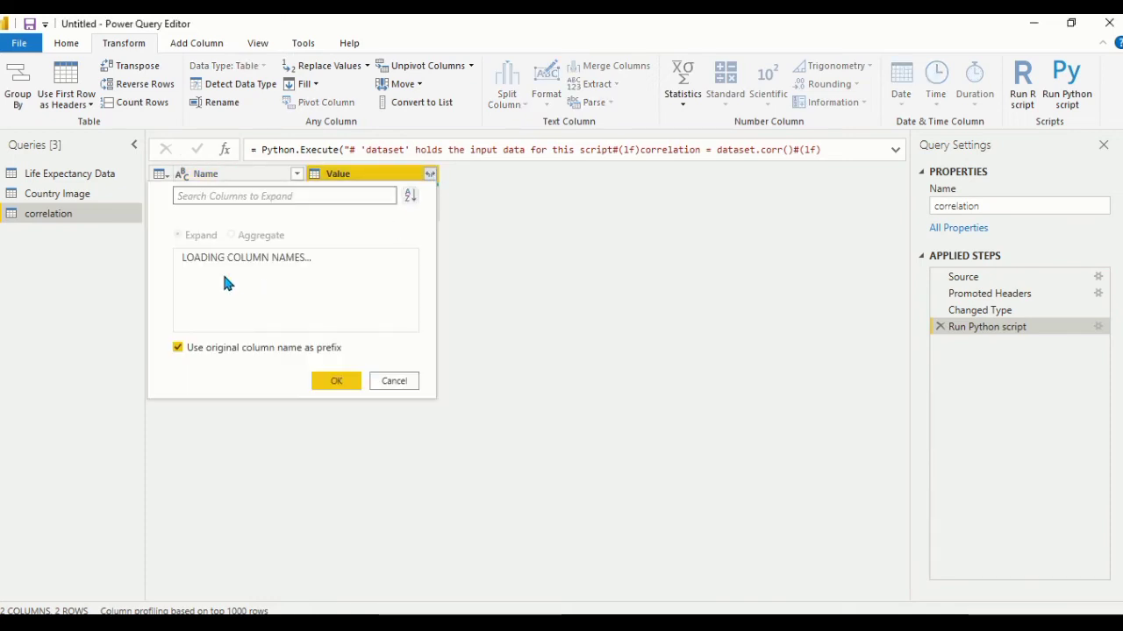
click(392, 382)
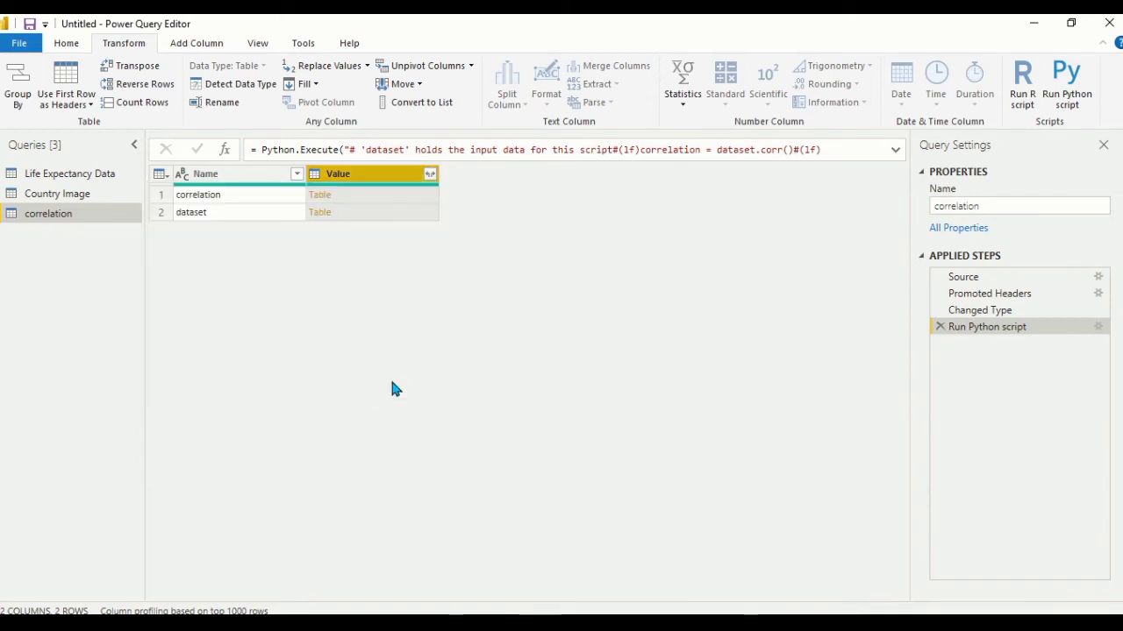
click(317, 195)
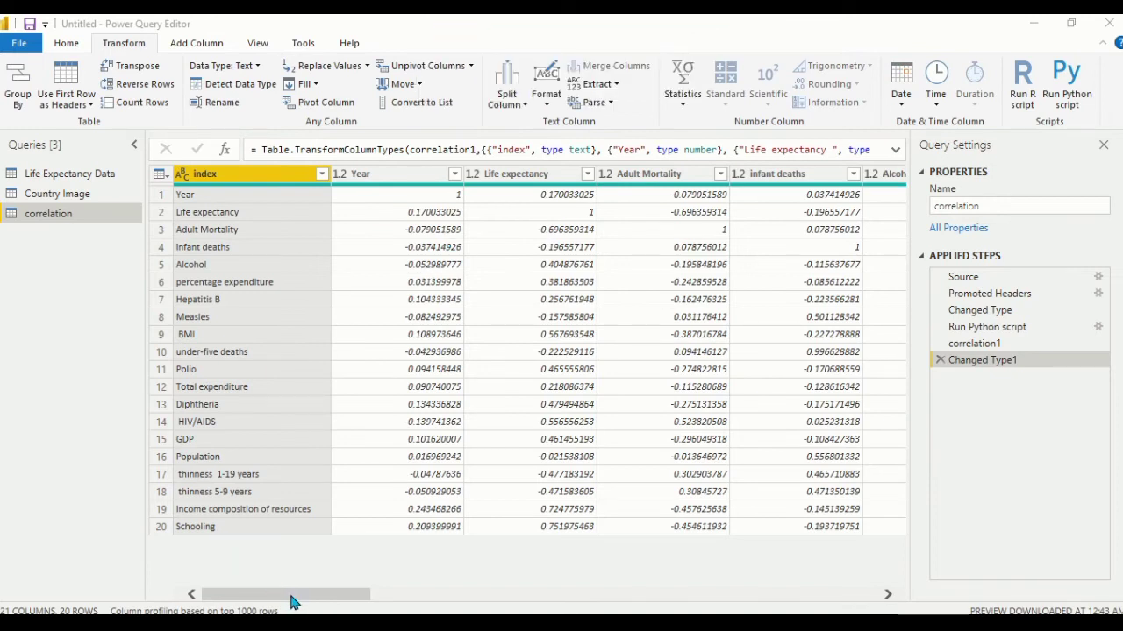
mouse_move(293, 596)
mouse_down()
mouse_move(553, 597)
mouse_move(267, 583)
mouse_up()
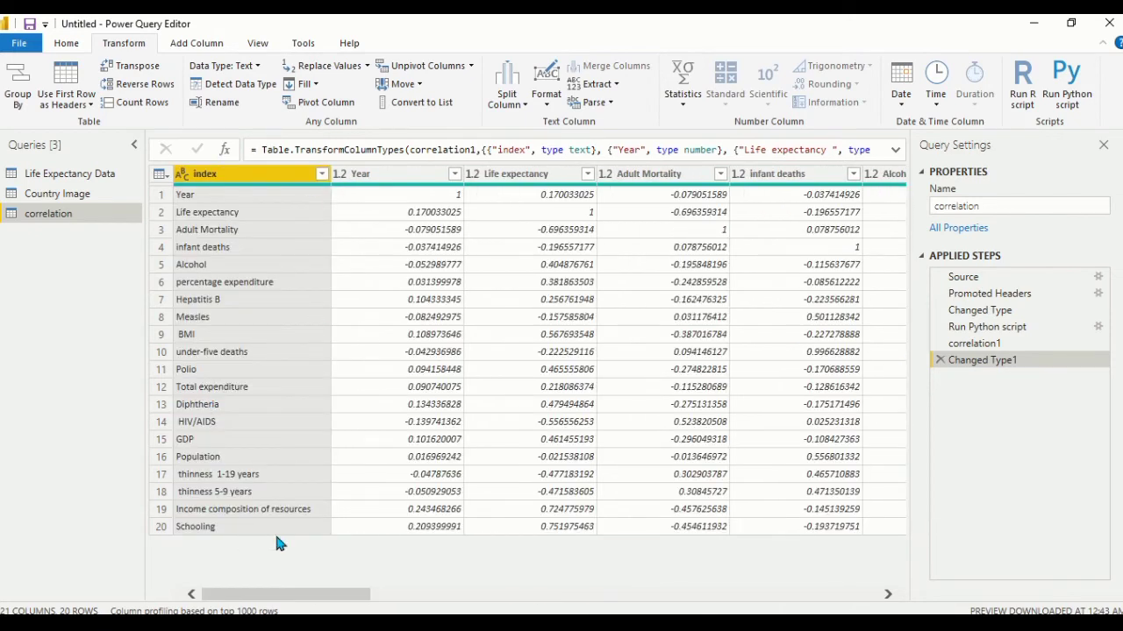
mouse_move(289, 596)
mouse_down()
mouse_move(600, 576)
mouse_move(799, 590)
mouse_move(232, 583)
mouse_up()
Apply all query changes to the model and view the Country Image table in Data view
click(70, 46)
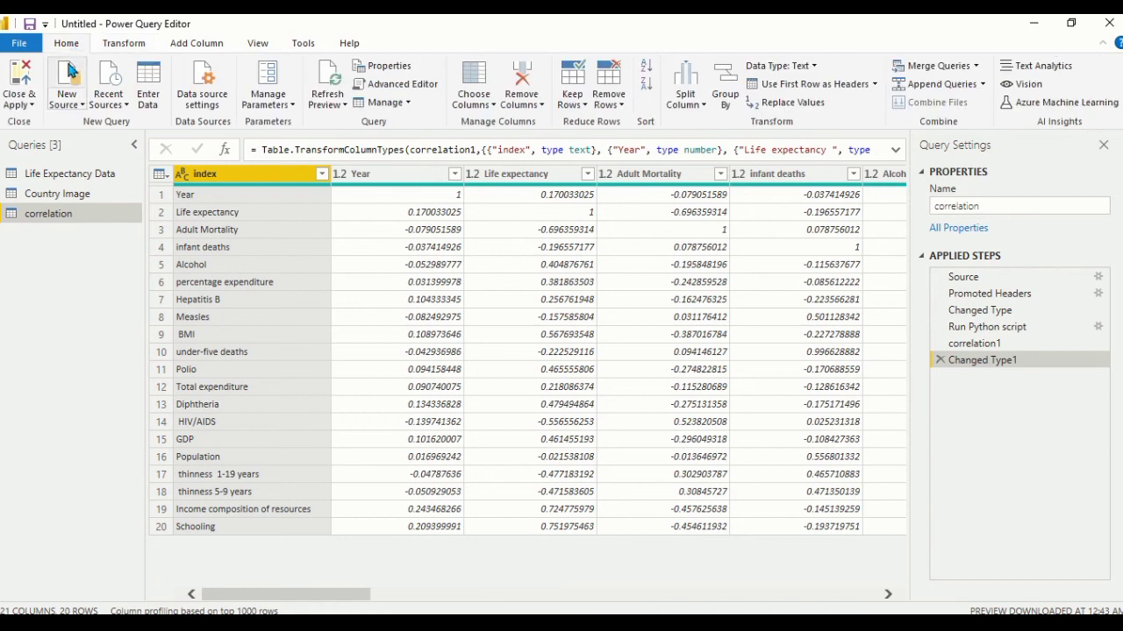
click(22, 105)
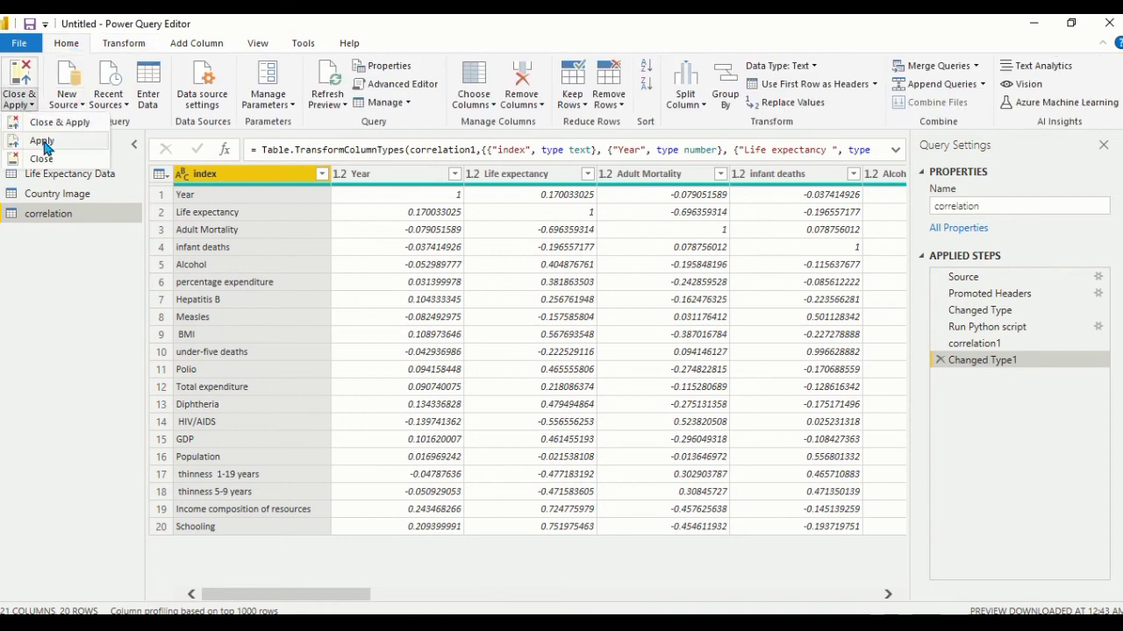
click(43, 142)
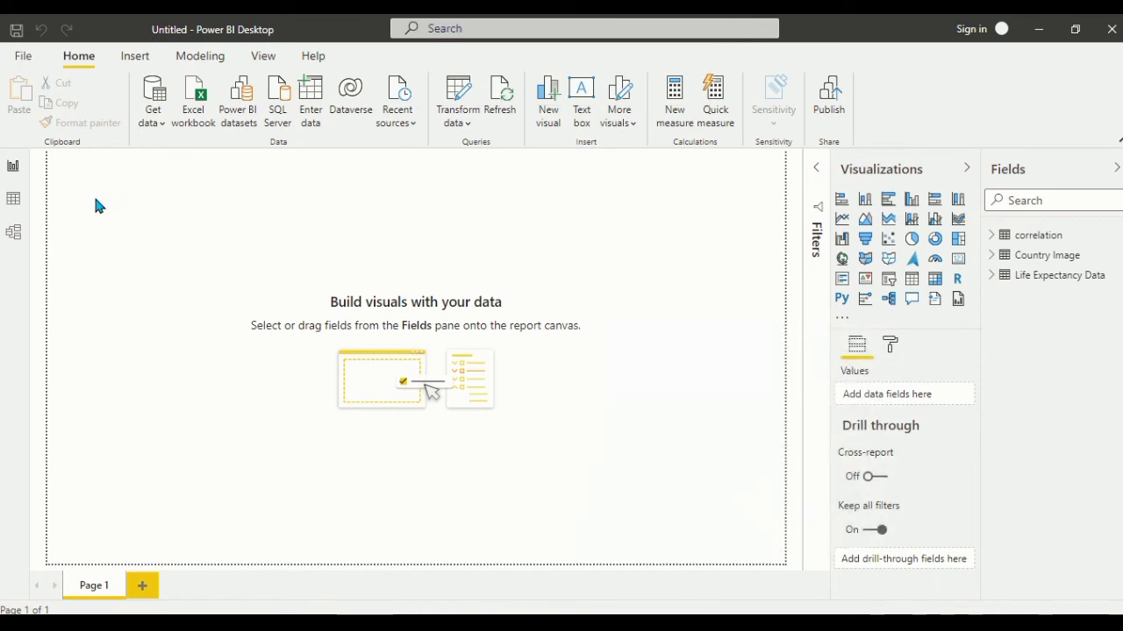
click(14, 200)
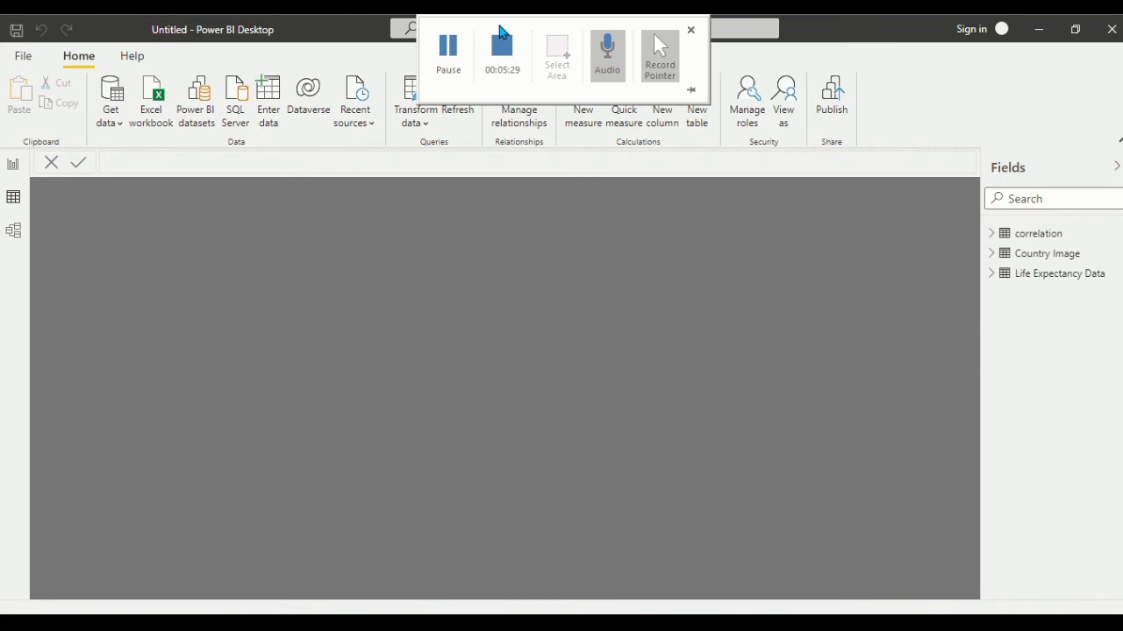
click(1046, 253)
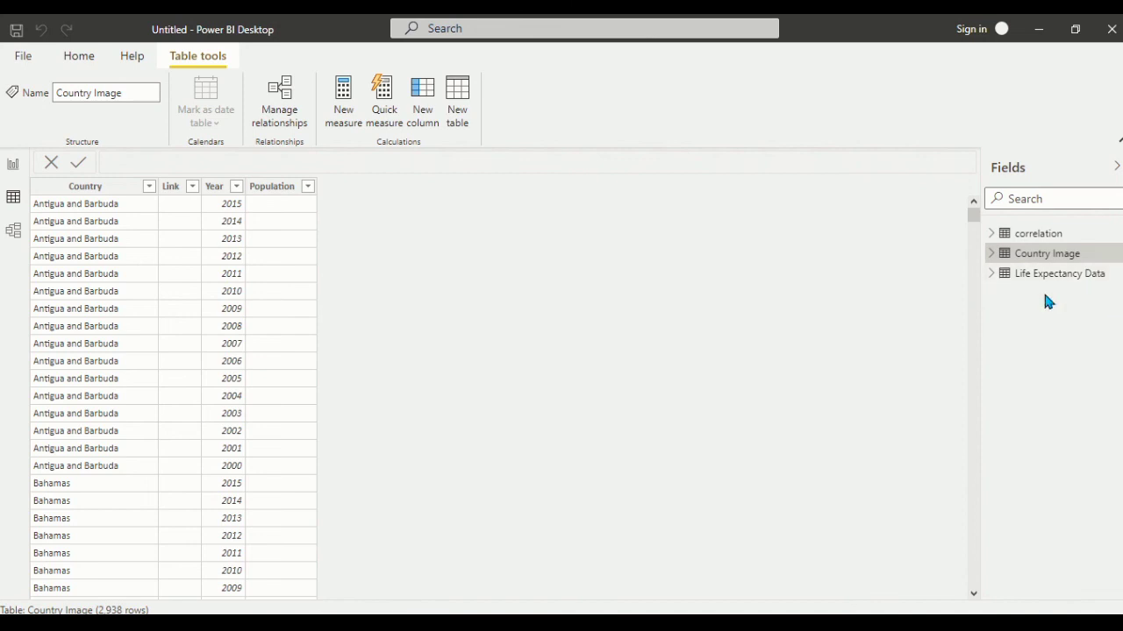
mouse_move(1047, 254)
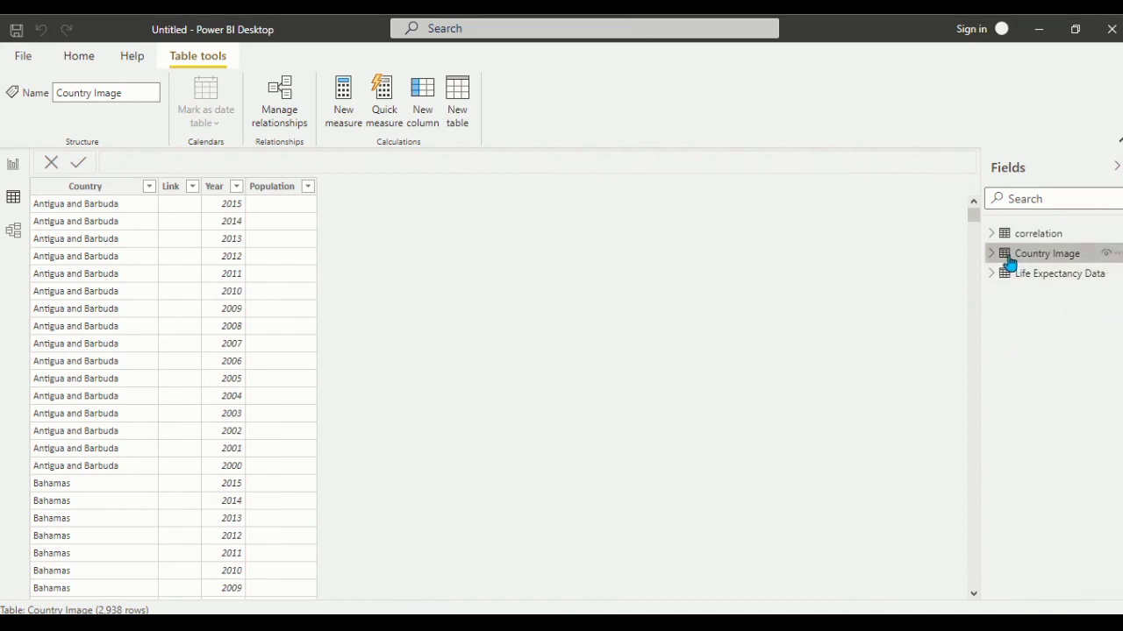
Set the Country Image table's Link column data category to Image URL
click(992, 254)
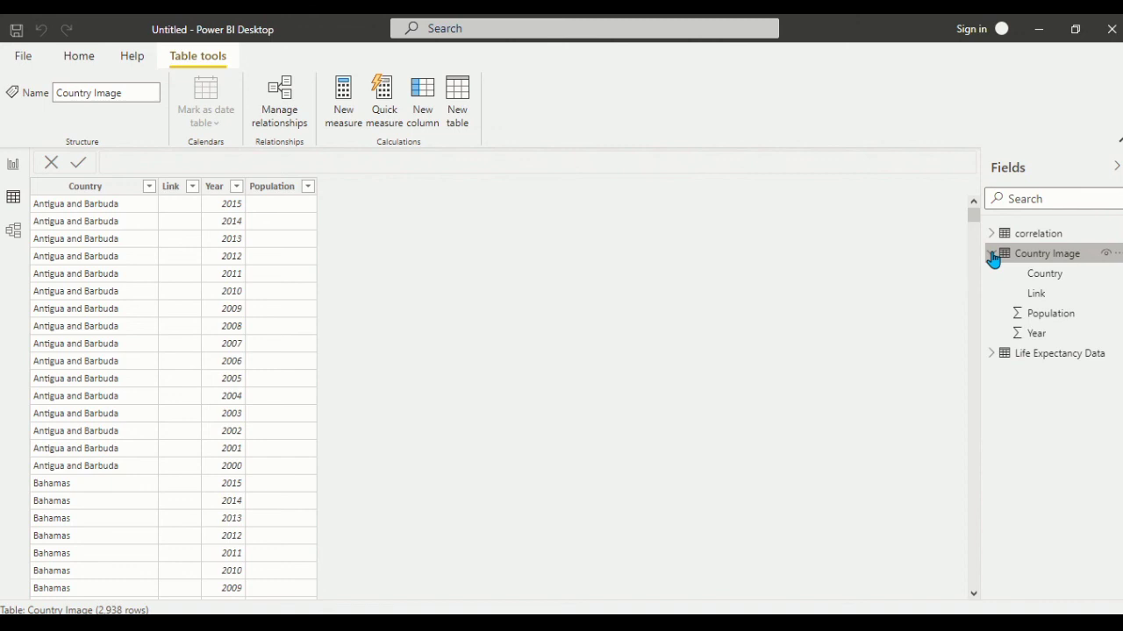
click(1037, 296)
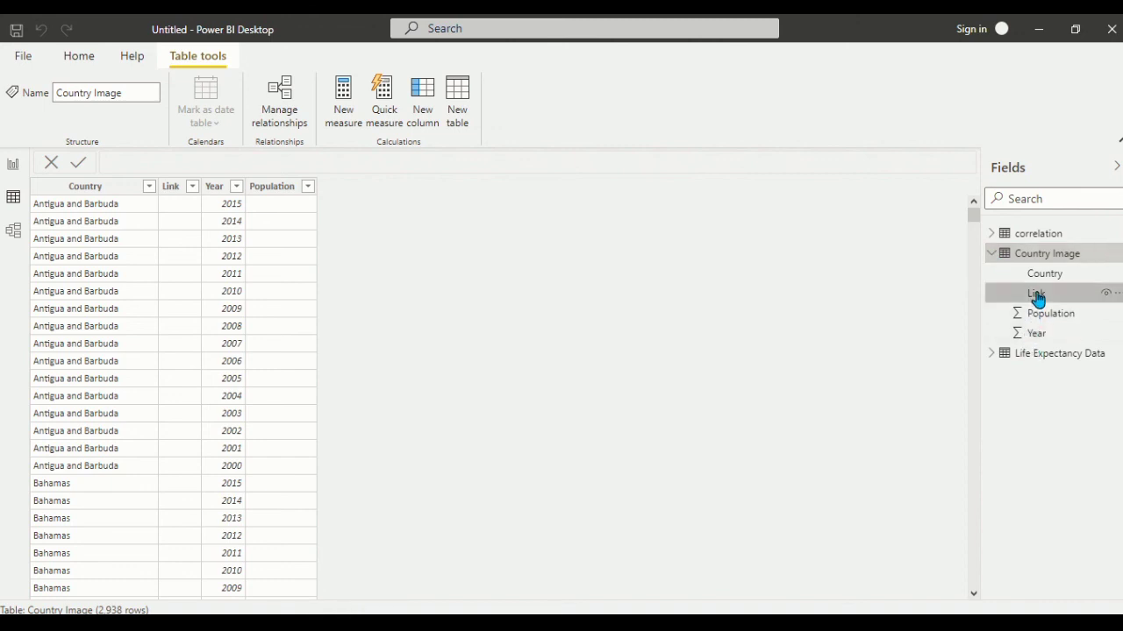
click(175, 187)
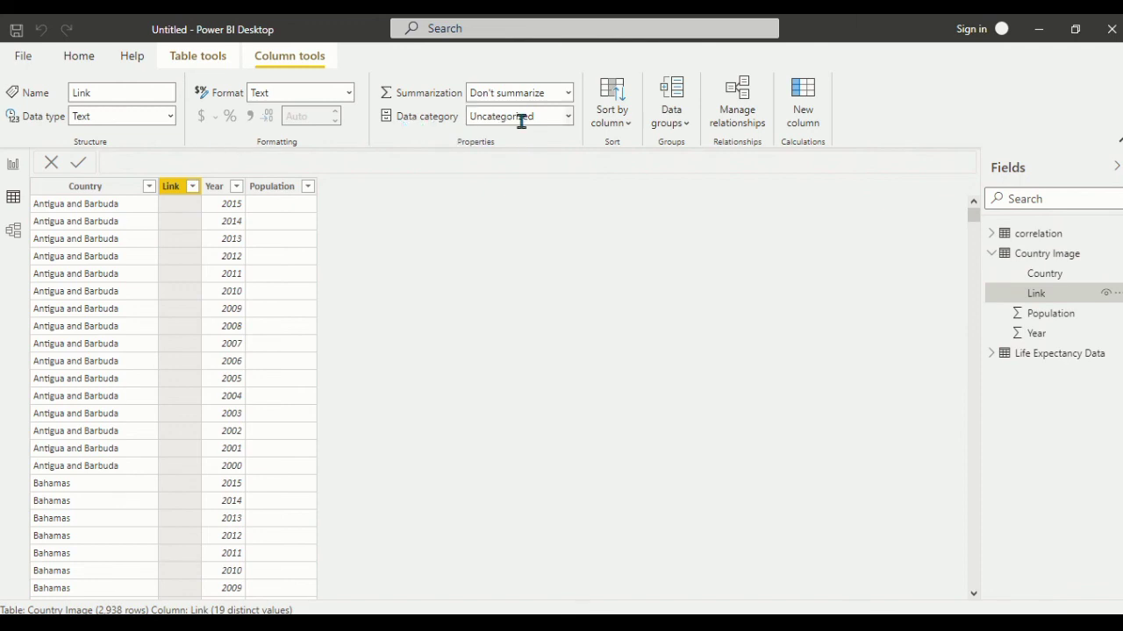
click(568, 117)
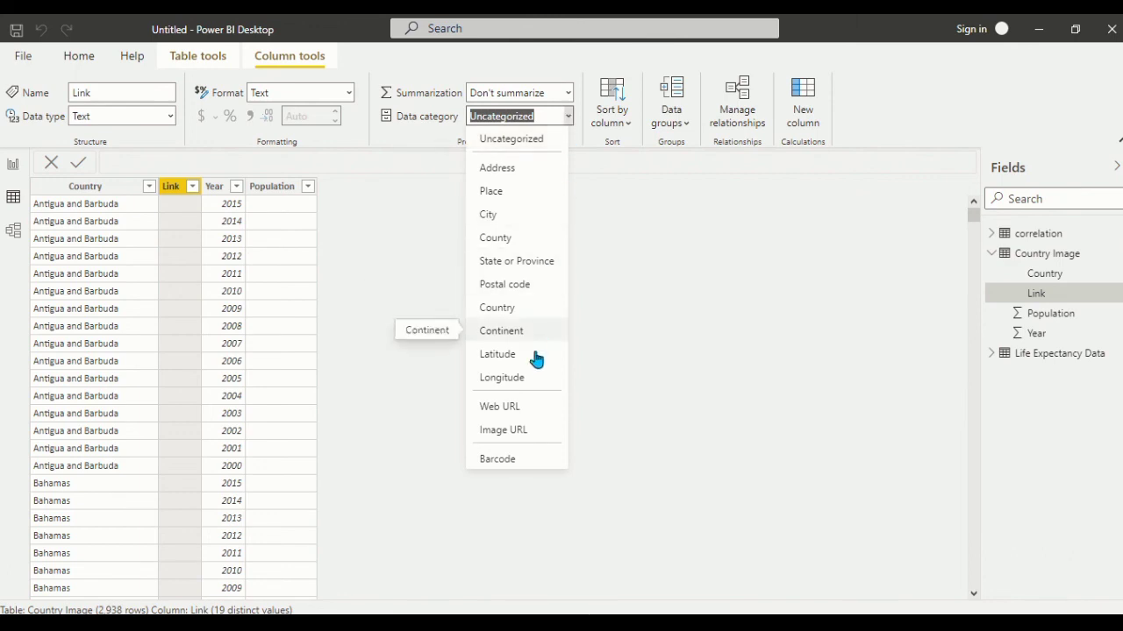
click(505, 431)
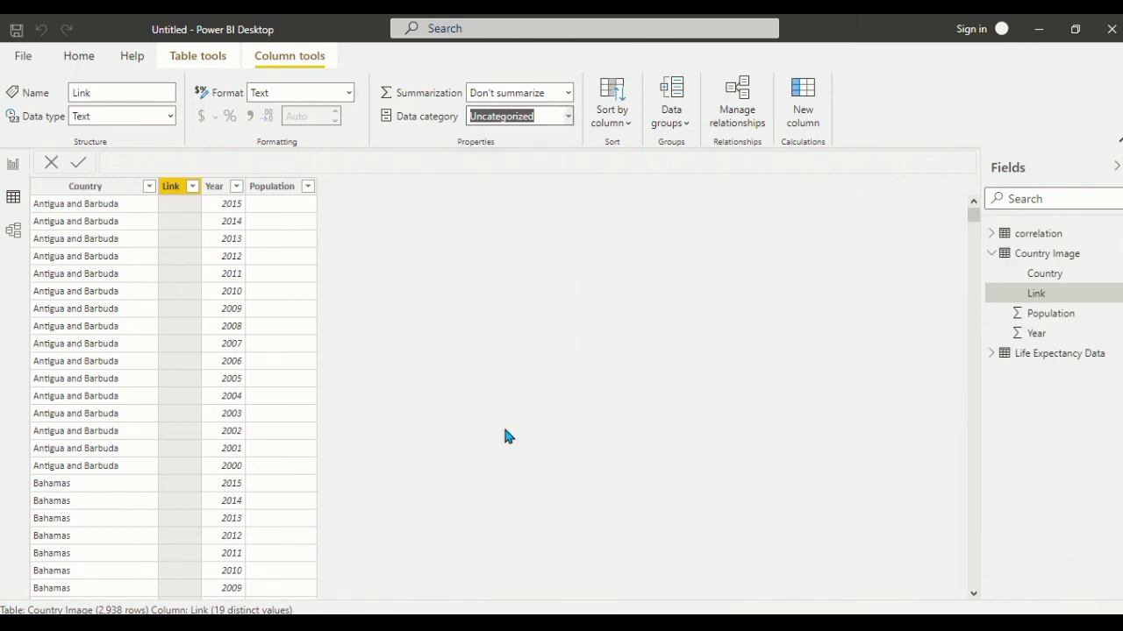